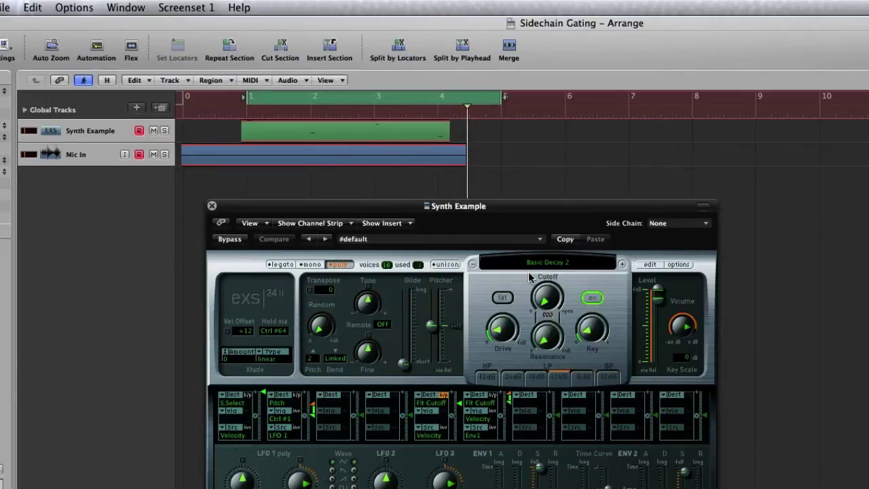
Stop recording the Basic Decay 2 melody take on the Synth Example track
{"action": "key", "text": "space"}
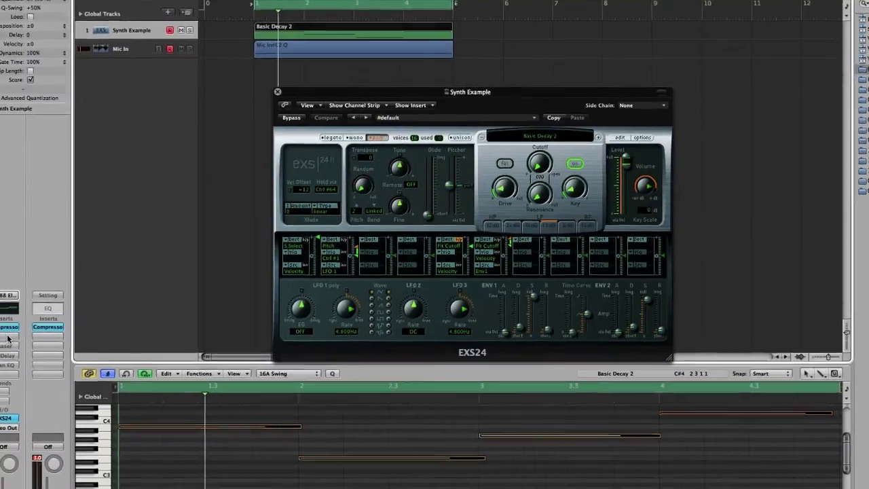
Add a stereo Silver Gate after the Compressor on Synth Example, then close the plug-in windows
{"action": "left_click", "coordinate": [6, 339]}
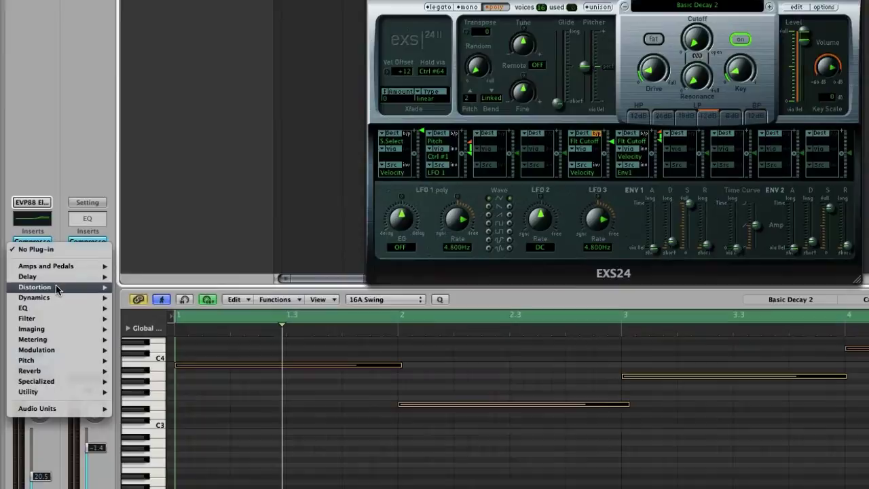
{"action": "mouse_move", "coordinate": [102, 298]}
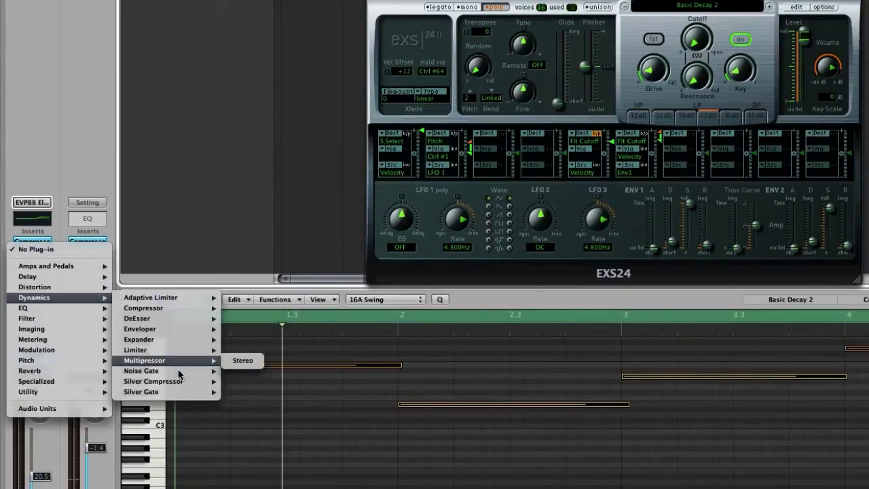
{"action": "left_click", "coordinate": [242, 392]}
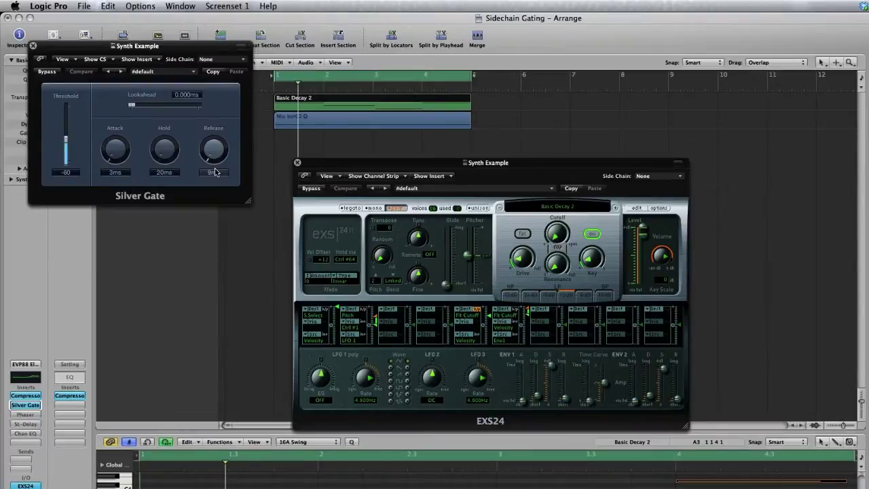
{"action": "key", "text": "v"}
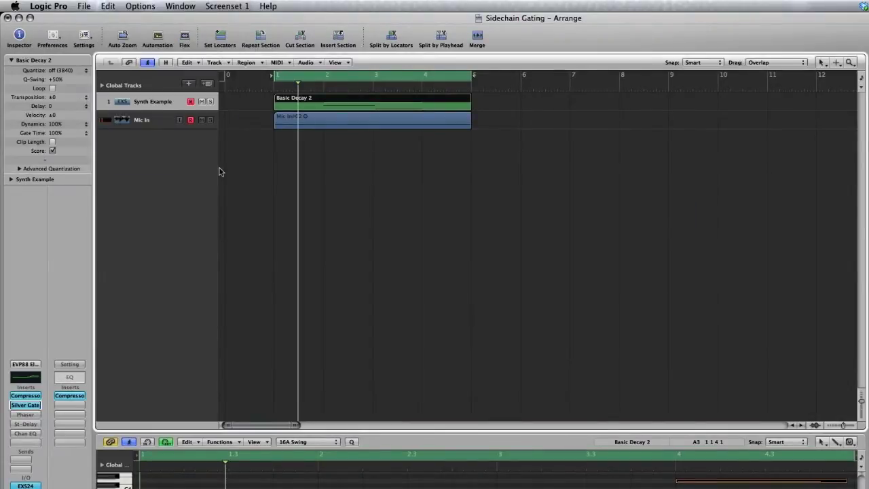
Create a new software instrument track with a stereo EXS24 sampler
{"action": "left_click", "coordinate": [189, 84]}
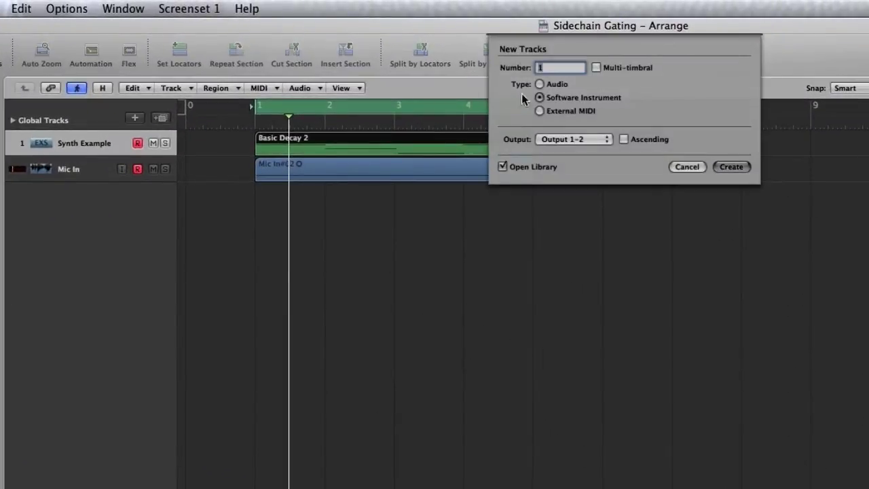
{"action": "left_click", "coordinate": [724, 167]}
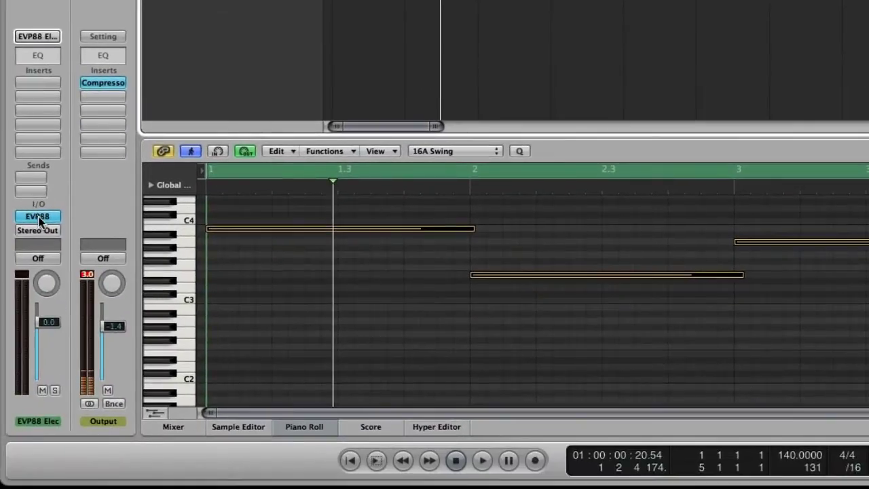
{"action": "left_click", "coordinate": [37, 221]}
{"action": "mouse_move", "coordinate": [79, 342]}
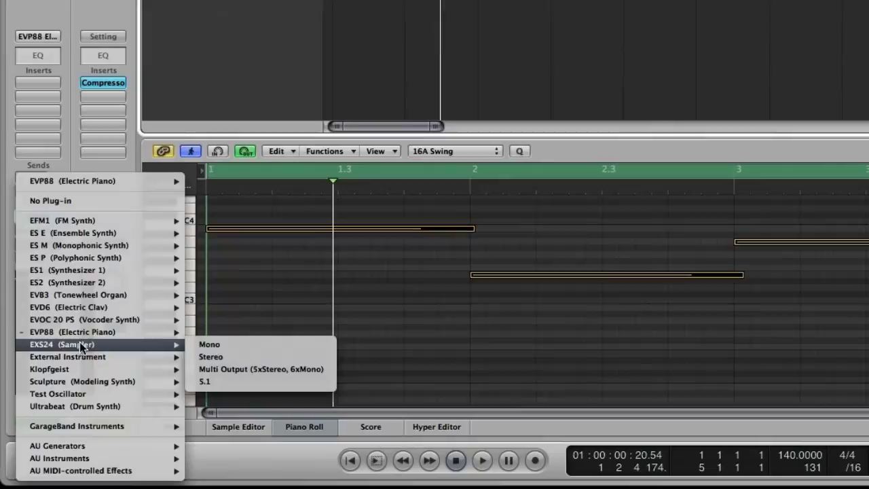
{"action": "left_click", "coordinate": [236, 355]}
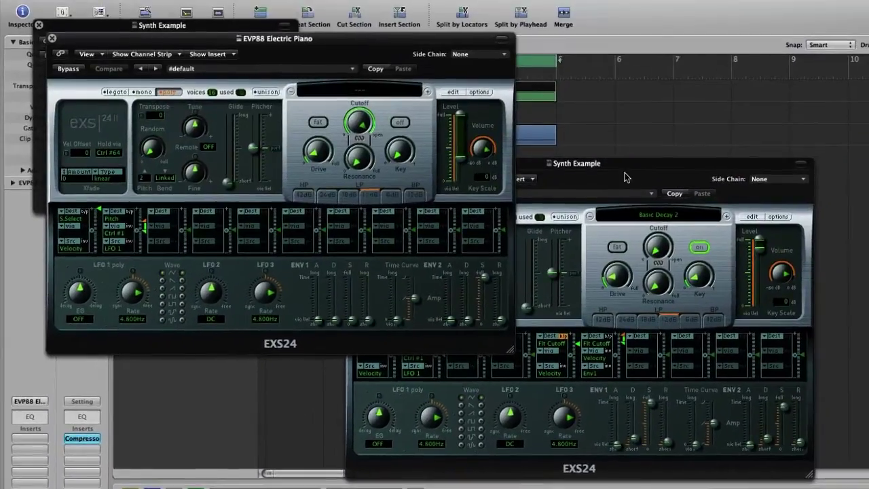
Load the Anthem Kit 1 drum kit into the new track's EXS24 sampler
{"action": "left_click", "coordinate": [453, 158]}
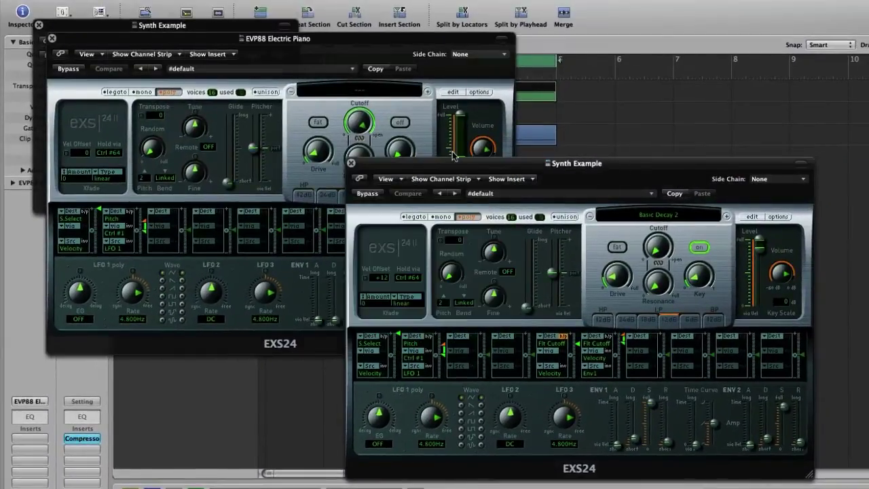
{"action": "left_click", "coordinate": [351, 163]}
{"action": "left_click", "coordinate": [387, 93]}
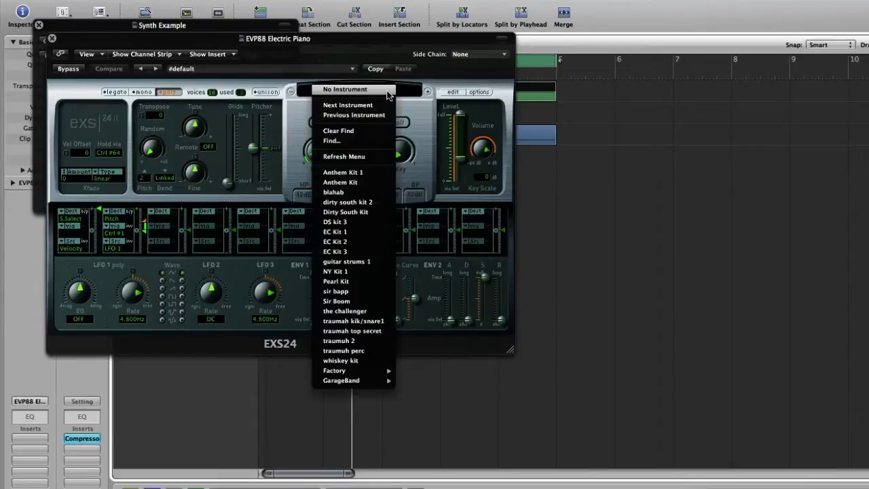
{"action": "left_click", "coordinate": [366, 172]}
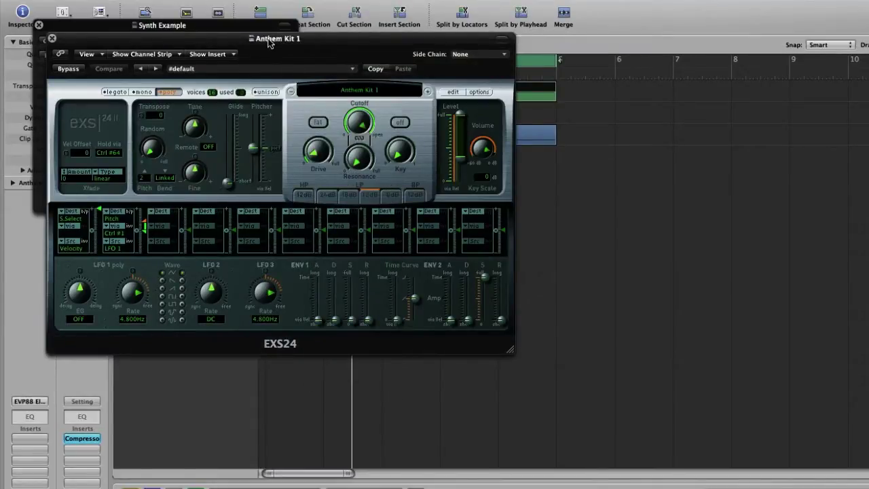
{"action": "left_click_drag", "start_coordinate": [269, 42], "coordinate": [499, 176]}
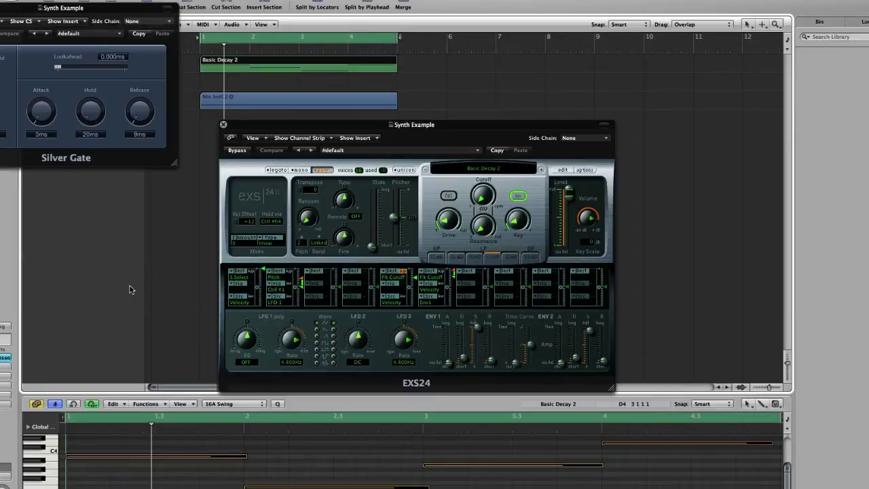
Rename the Anthem Kit 1 track to 'Trigger Track'
{"action": "key", "text": "v"}
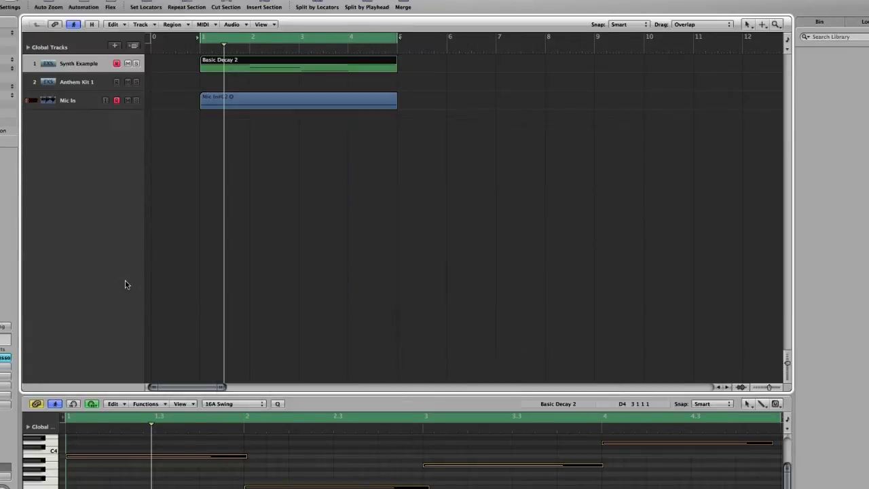
{"action": "left_click", "coordinate": [88, 82]}
{"action": "double_click", "coordinate": [85, 82]}
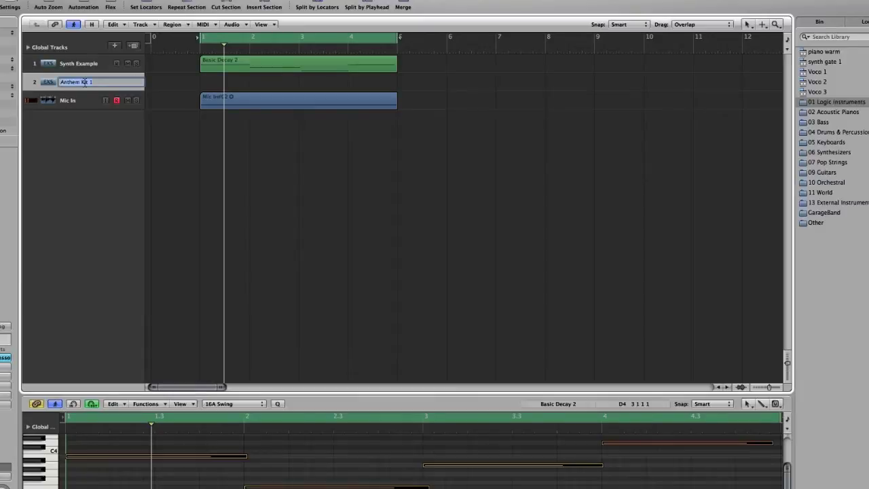
{"action": "type", "text": "Trigger Track"}
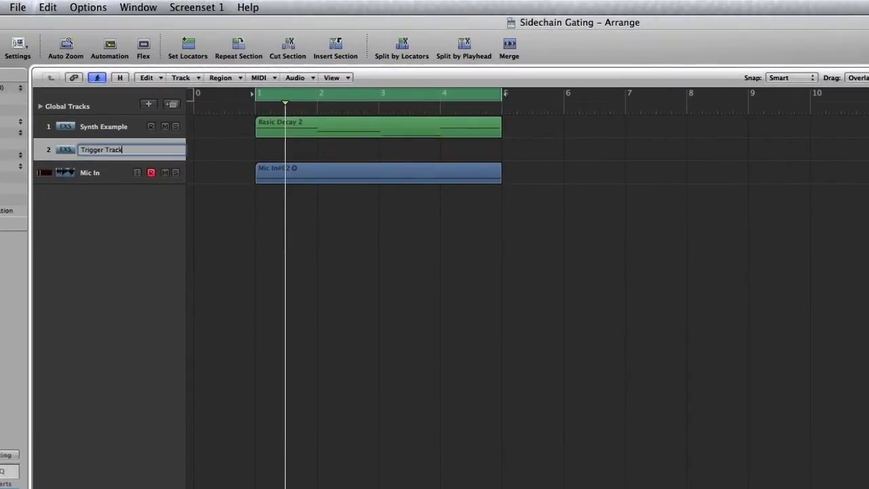
{"action": "key", "text": "Return"}
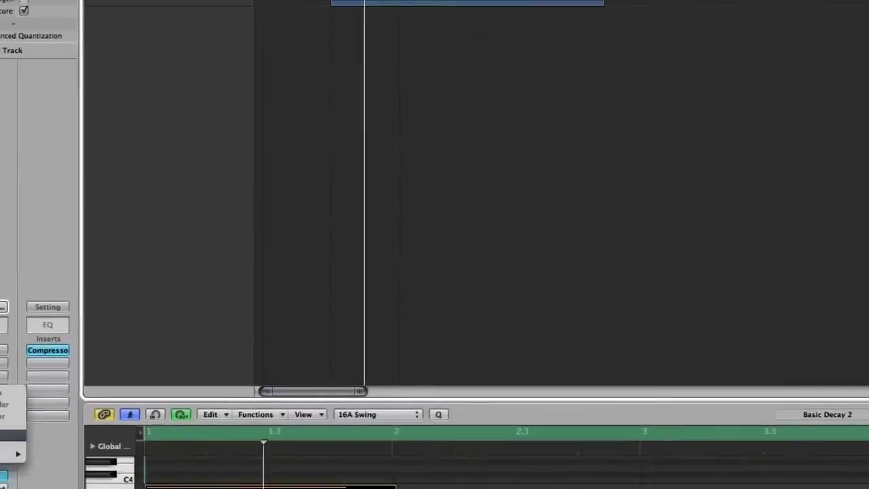
Add a Bus 1 send on Trigger Track at a 0.0 level
{"action": "left_click", "coordinate": [39, 259]}
{"action": "mouse_move", "coordinate": [30, 280]}
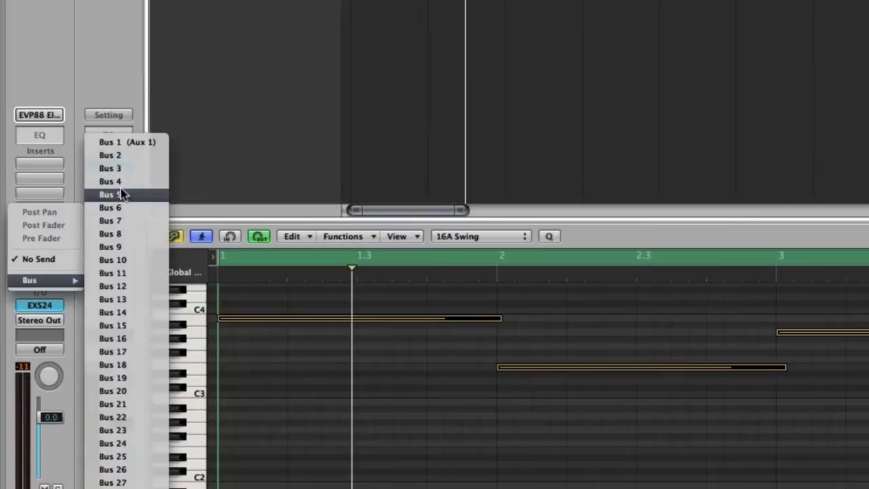
{"action": "left_click", "coordinate": [121, 143]}
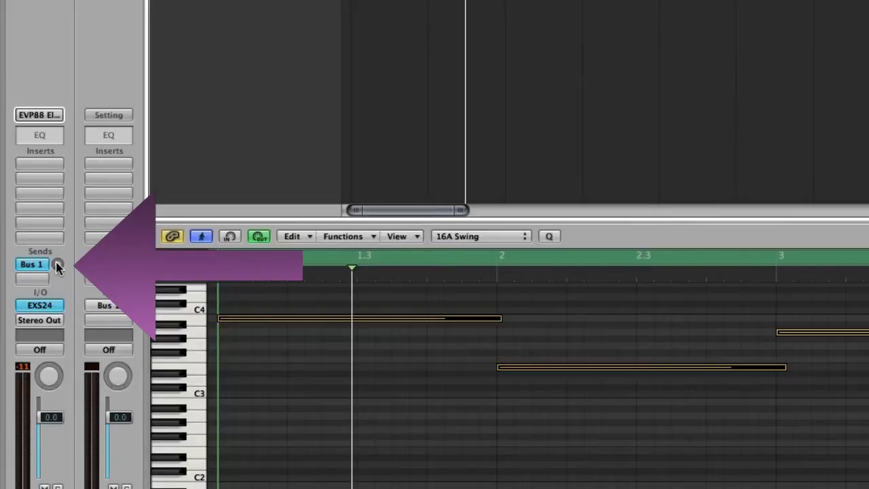
{"action": "mouse_move", "coordinate": [57, 267]}
{"action": "left_mouse_down"}
{"action": "mouse_move", "coordinate": [66, 264]}
{"action": "mouse_move", "coordinate": [53, 268]}
{"action": "left_mouse_up"}
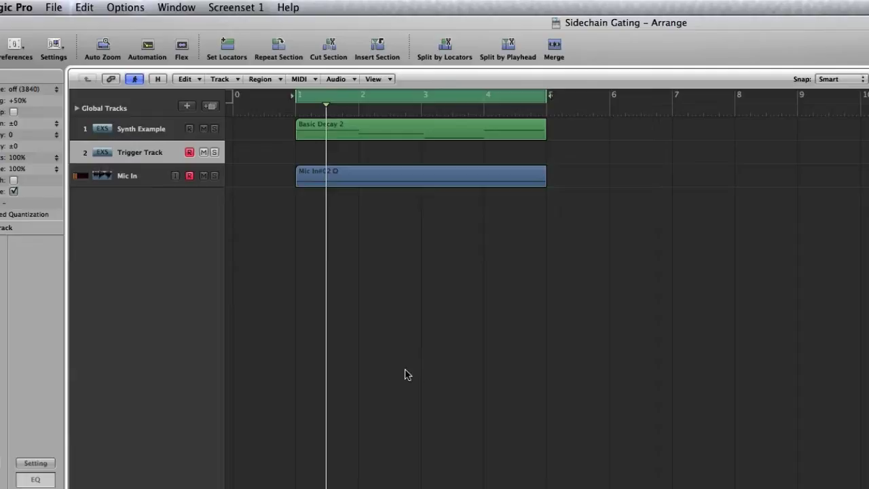
Record an Anthem Kit 1 drum trigger region on Trigger Track
{"action": "key", "text": "r"}
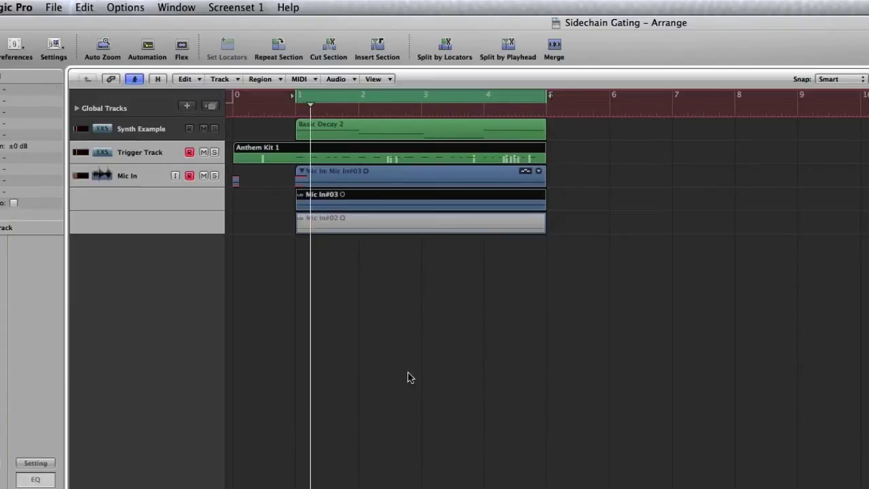
{"action": "key", "text": "space"}
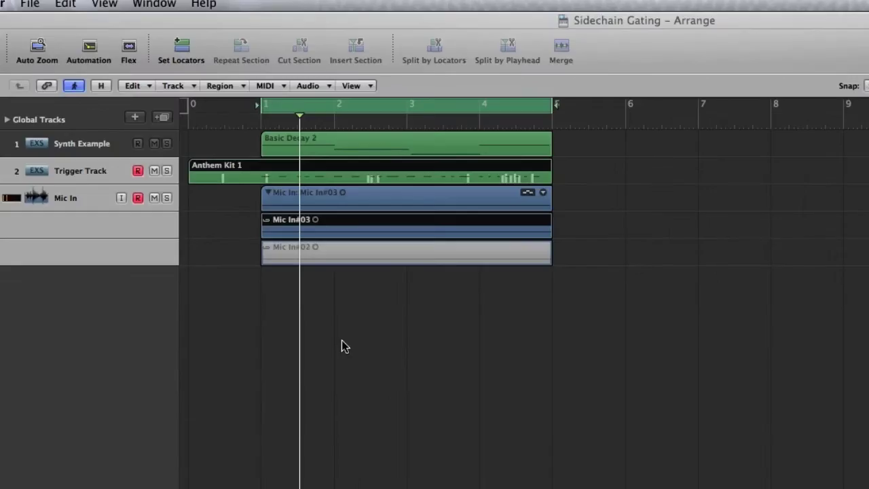
Set Trigger Track's output from Stereo Out to No Output
{"action": "left_click", "coordinate": [369, 157]}
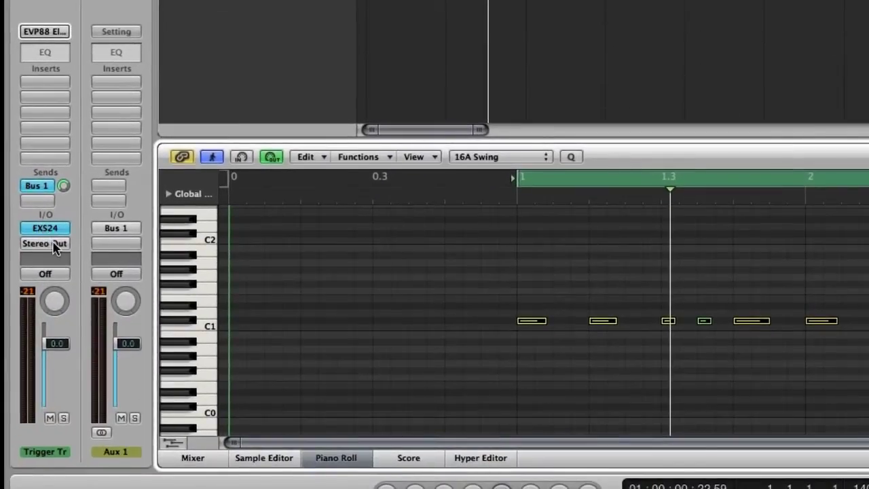
{"action": "left_click", "coordinate": [39, 250]}
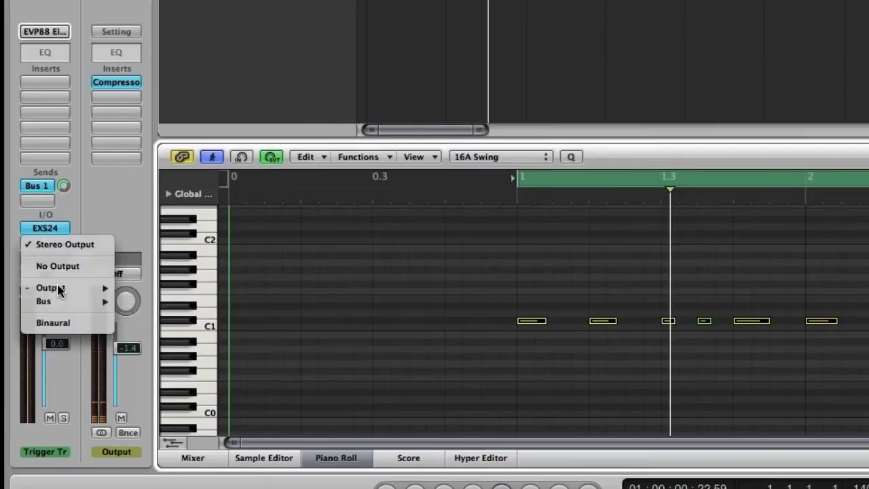
{"action": "left_click", "coordinate": [70, 267]}
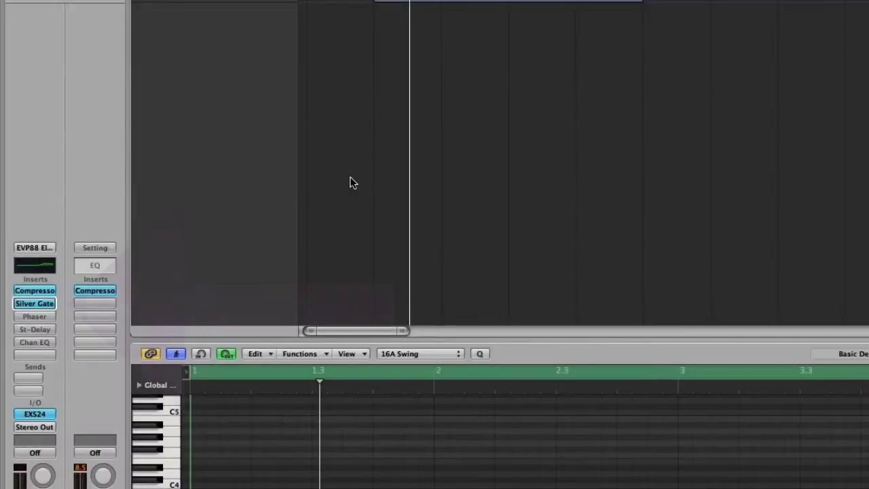
Set the Synth Example Silver Gate's side chain source to Bus 1
{"action": "left_click", "coordinate": [37, 306]}
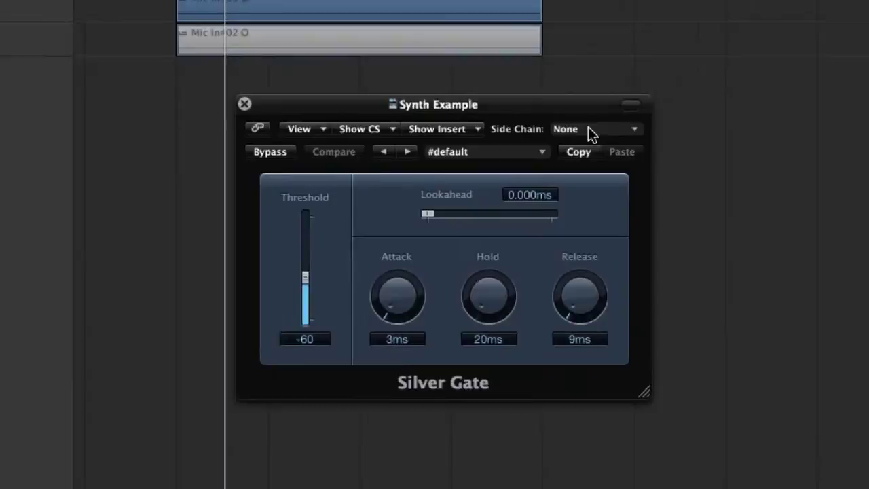
{"action": "left_click", "coordinate": [588, 130]}
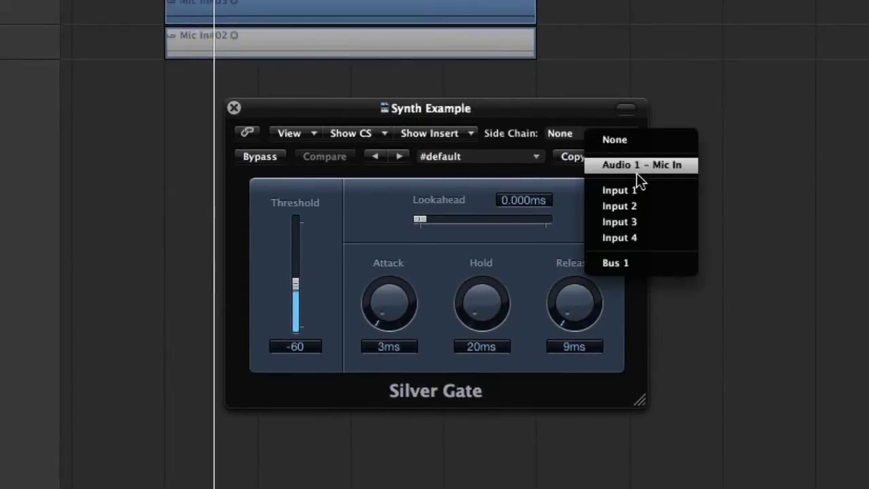
{"action": "left_click", "coordinate": [632, 265]}
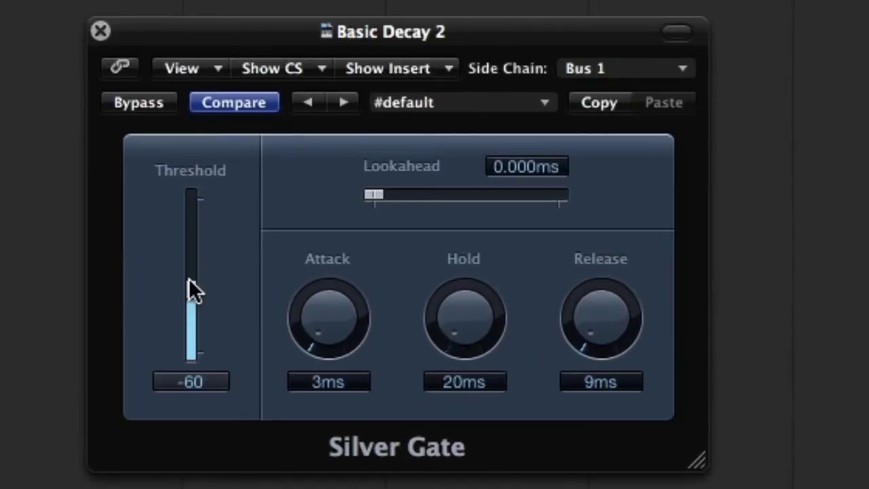
Adjust the Silver Gate to threshold -57, attack 6 ms, hold 30 ms, release 24 ms
{"action": "mouse_move", "coordinate": [189, 278]}
{"action": "left_mouse_down"}
{"action": "mouse_move", "coordinate": [191, 247]}
{"action": "mouse_move", "coordinate": [190, 335]}
{"action": "mouse_move", "coordinate": [187, 278]}
{"action": "left_mouse_up"}
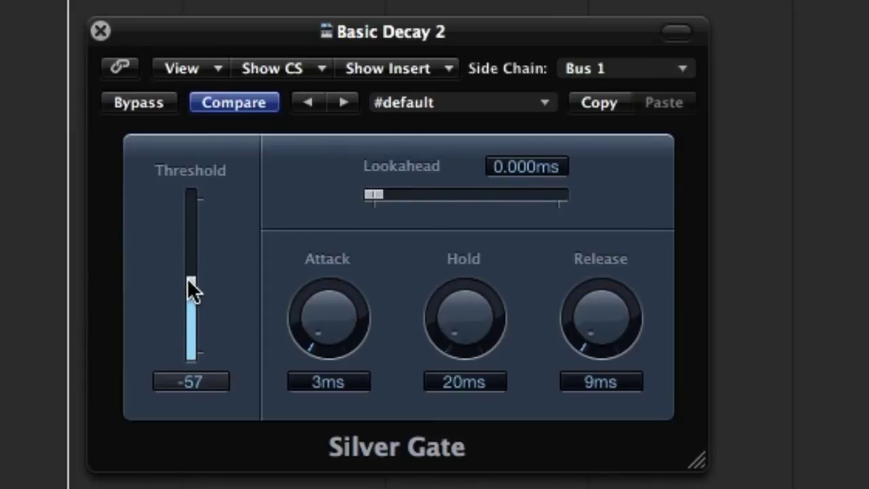
{"action": "mouse_move", "coordinate": [342, 305]}
{"action": "left_mouse_down"}
{"action": "mouse_move", "coordinate": [340, 209]}
{"action": "mouse_move", "coordinate": [338, 275]}
{"action": "mouse_move", "coordinate": [355, 305]}
{"action": "left_mouse_up"}
{"action": "left_click_drag", "start_coordinate": [487, 320], "coordinate": [461, 238]}
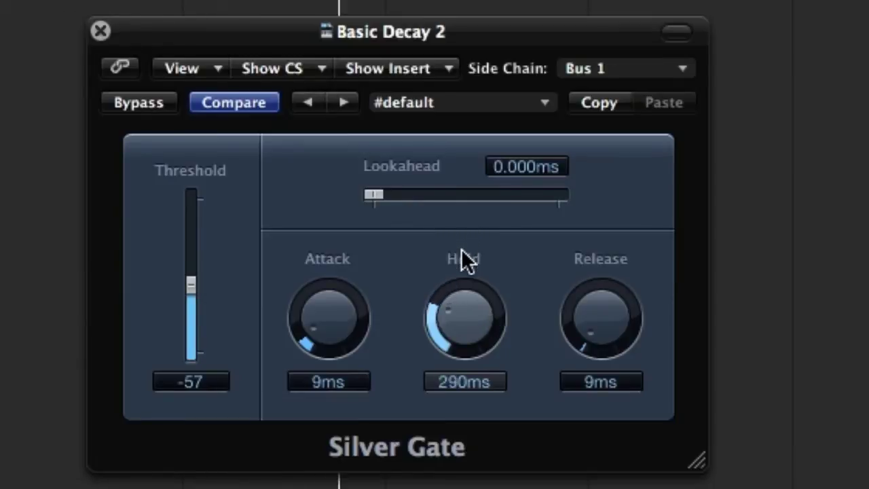
{"action": "left_click_drag", "start_coordinate": [462, 250], "coordinate": [467, 320]}
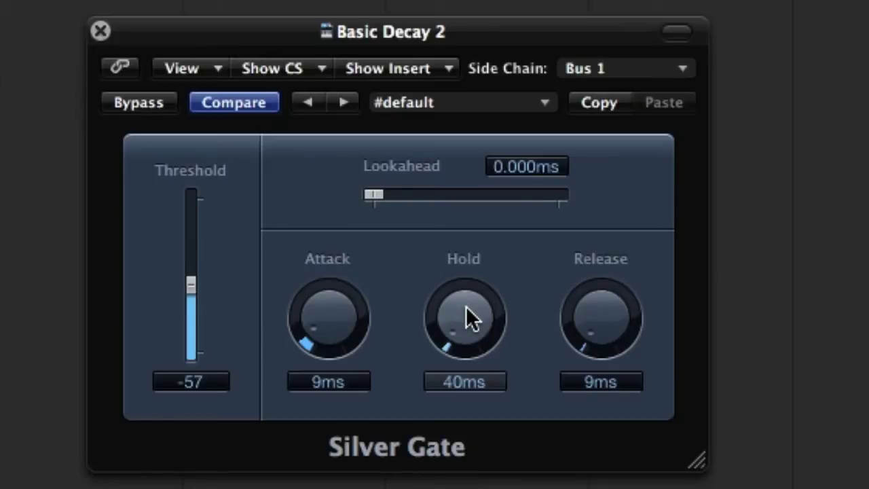
{"action": "left_click_drag", "start_coordinate": [598, 316], "coordinate": [595, 273]}
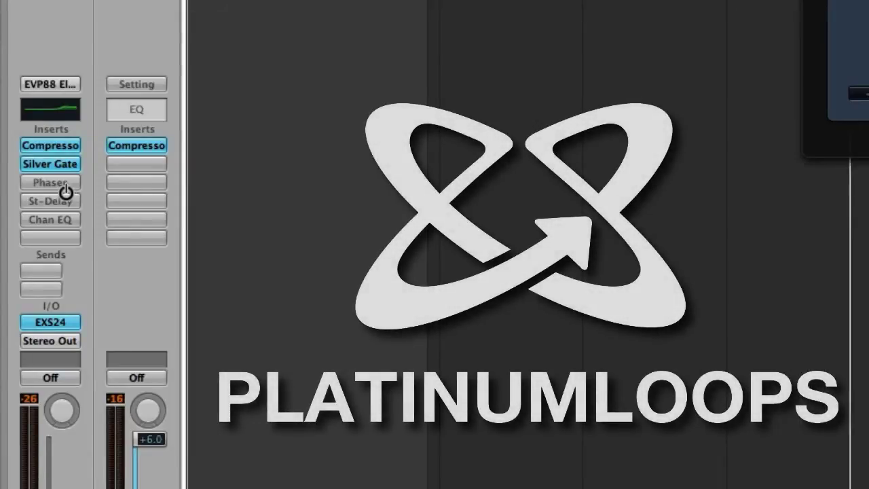
Enable the Phaser, St-Delay and Channel EQ inserts on the Synth Example channel
{"action": "left_click", "coordinate": [65, 185]}
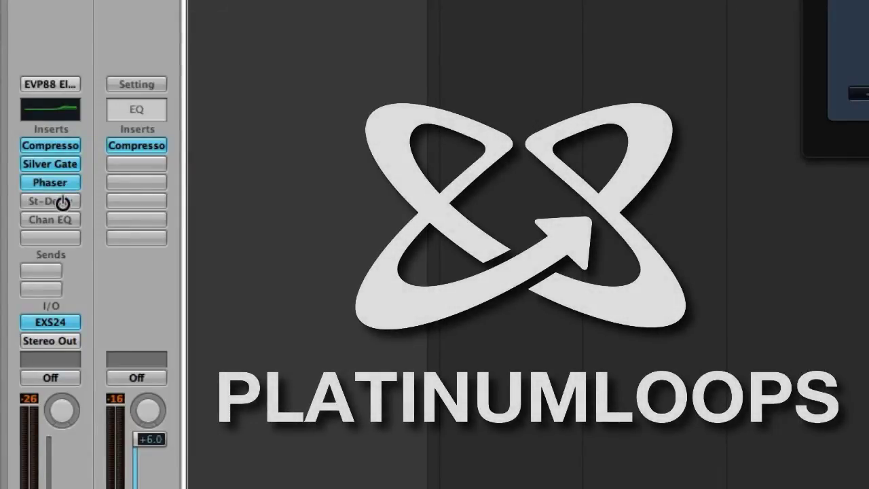
{"action": "left_click", "coordinate": [61, 202]}
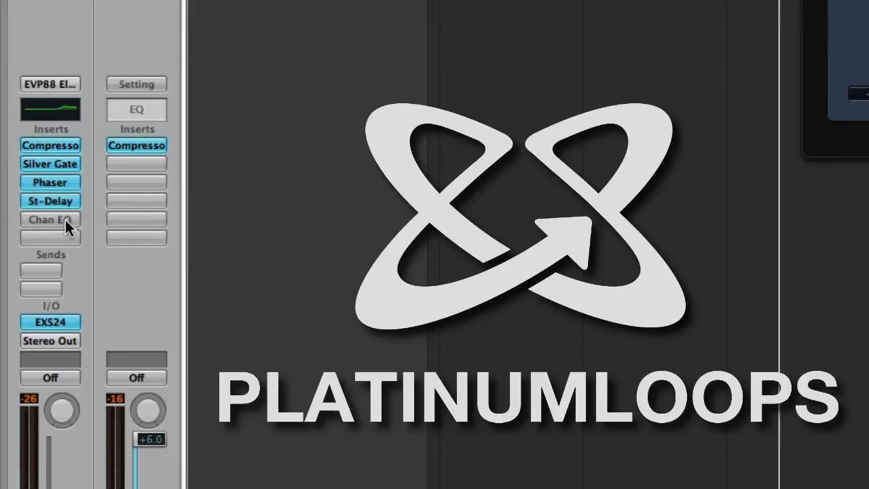
{"action": "left_click", "coordinate": [65, 221]}
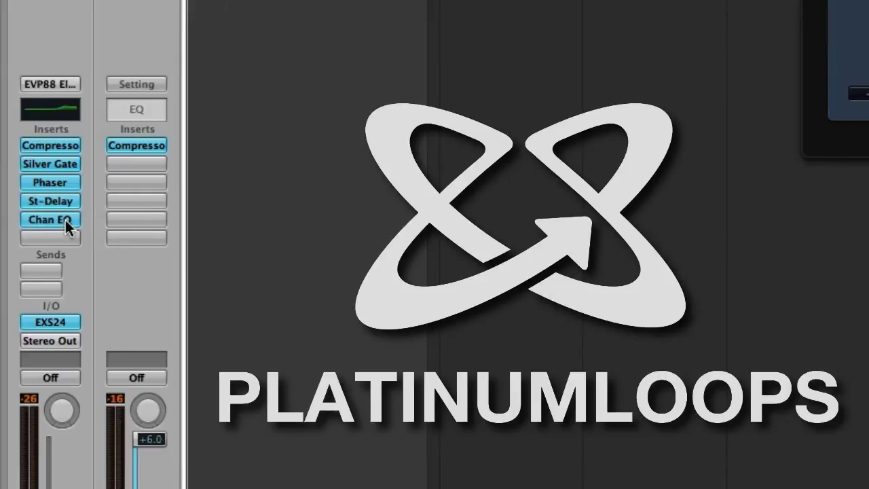